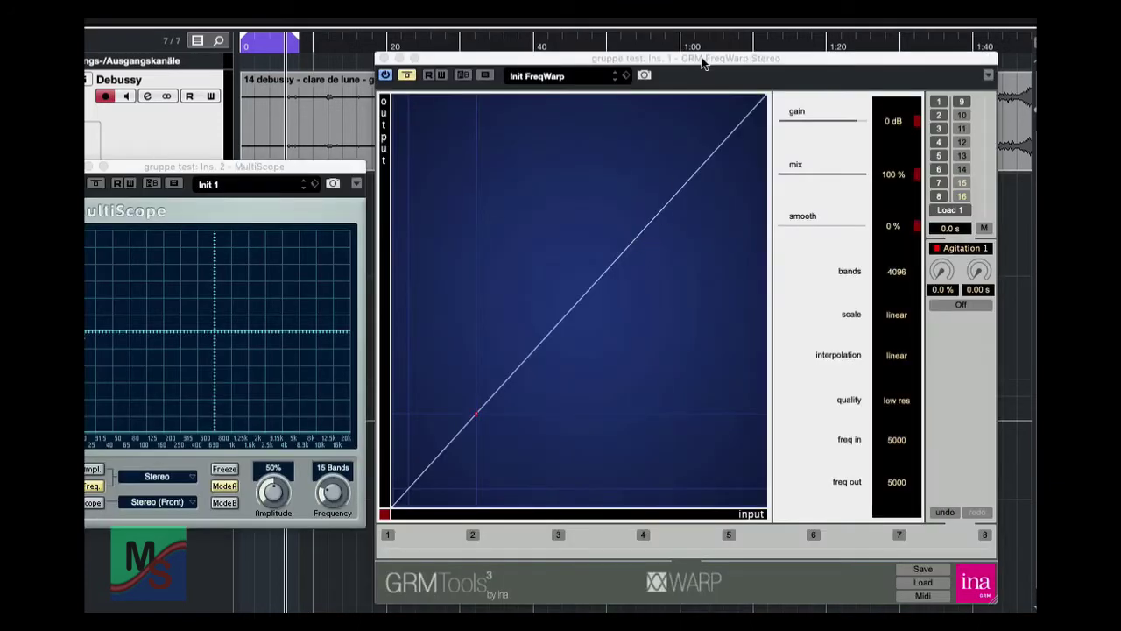
- Move the GRM FreqWarp window over the MultiScope window for the gruppe test group track
left_click_drag(702, 64, 648, 75)
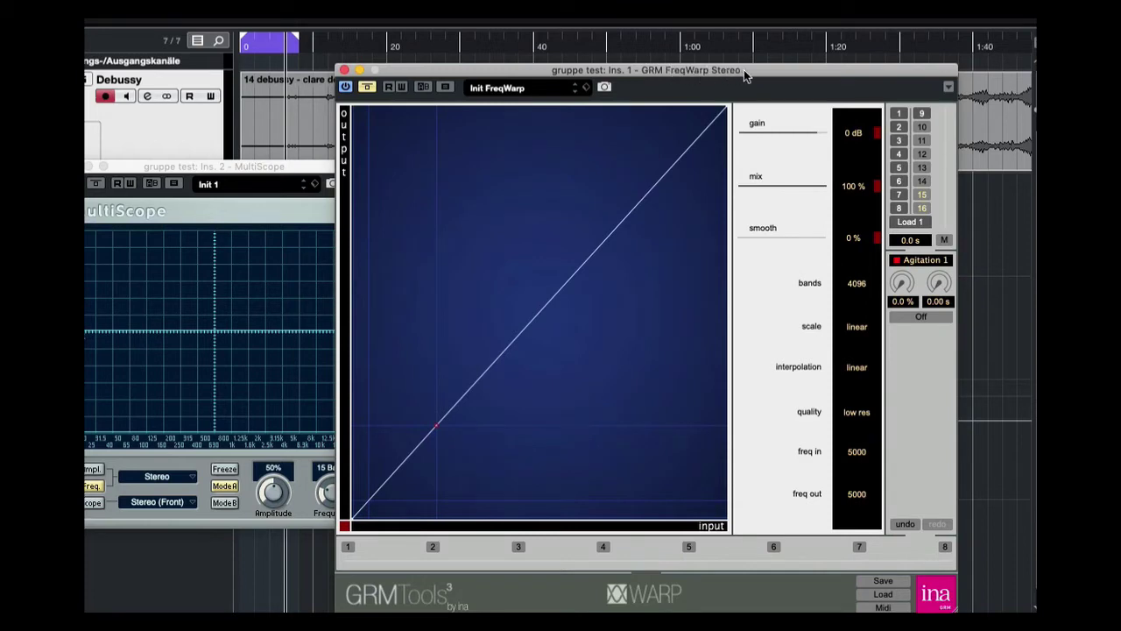
- Shift the FreqWarp window down and right and raise the MultiScope window higher
left_click_drag(747, 69, 782, 101)
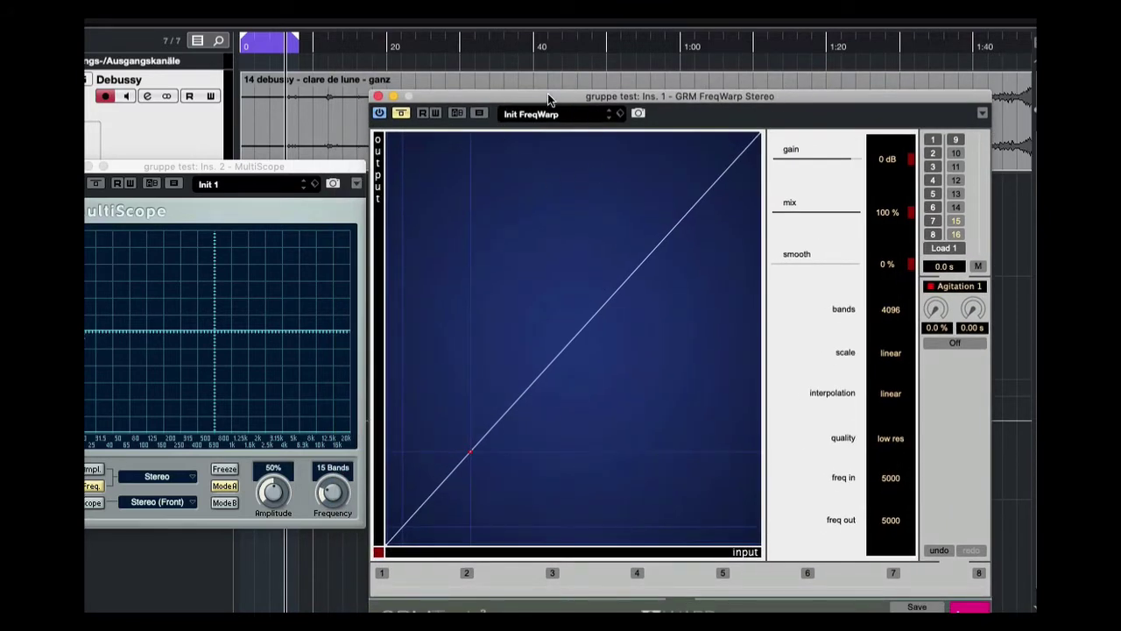
left_click_drag(547, 93, 593, 172)
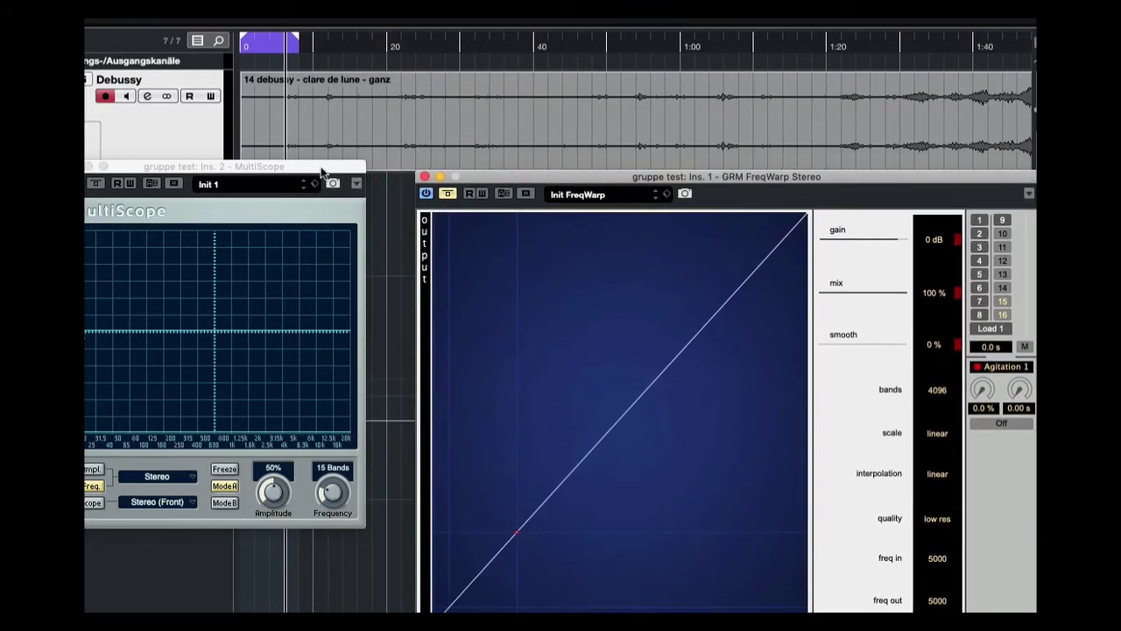
left_click_drag(325, 172, 609, 214)
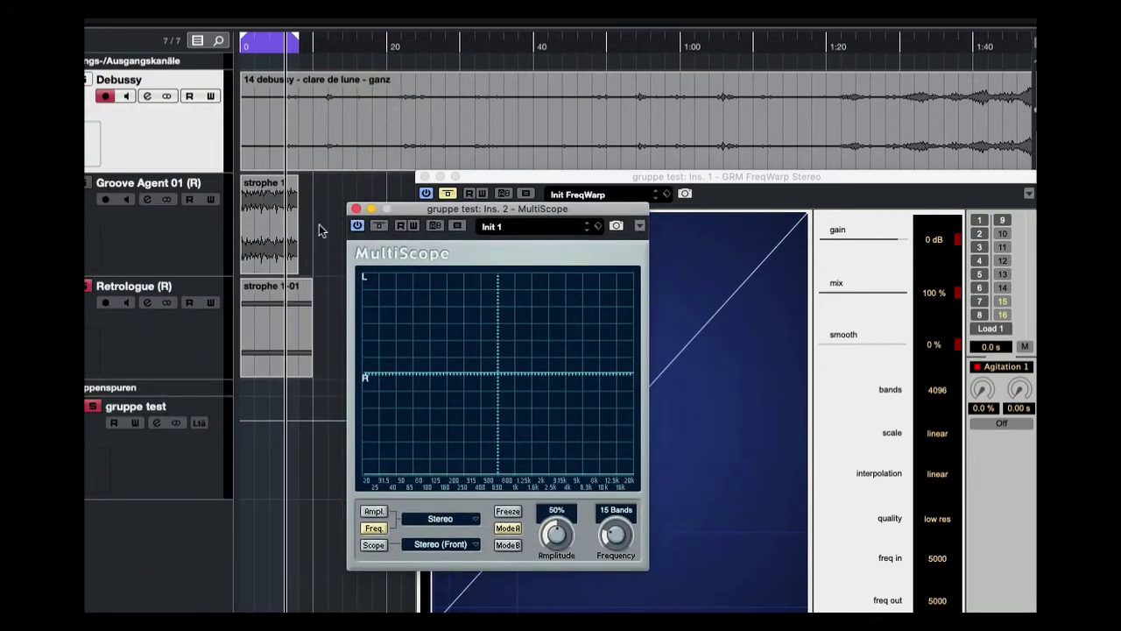
- Select the strophe 1-01 event on Retrologue, then place MultiScope upper left with FreqWarp beside it
left_click(172, 355)
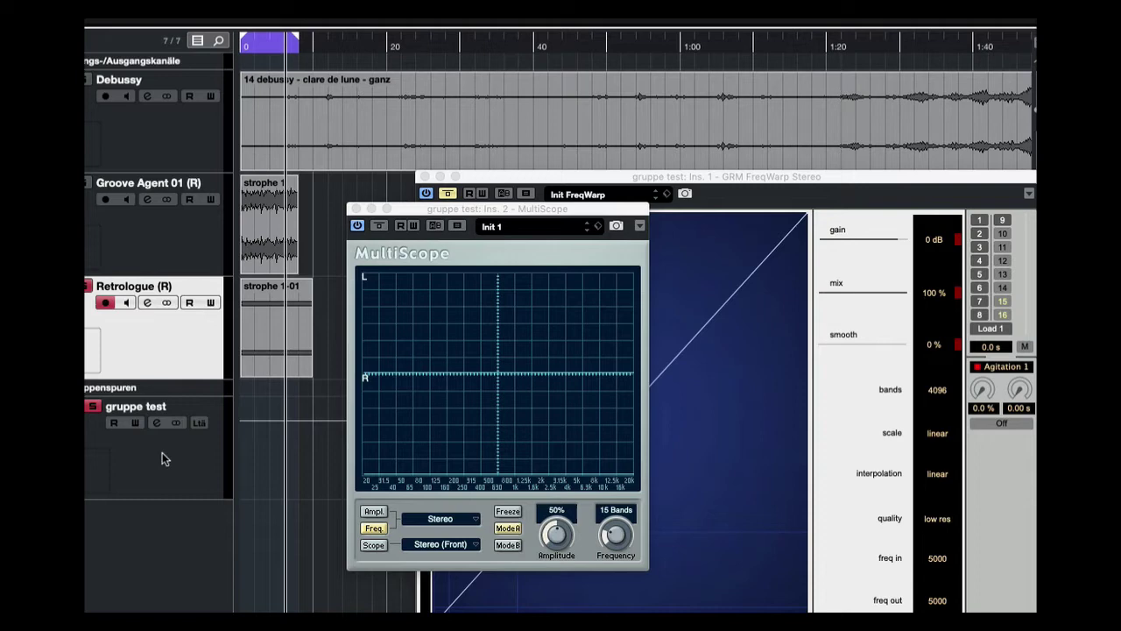
left_click(162, 452)
left_click(162, 324)
left_click(266, 322)
left_click_drag(532, 213, 280, 105)
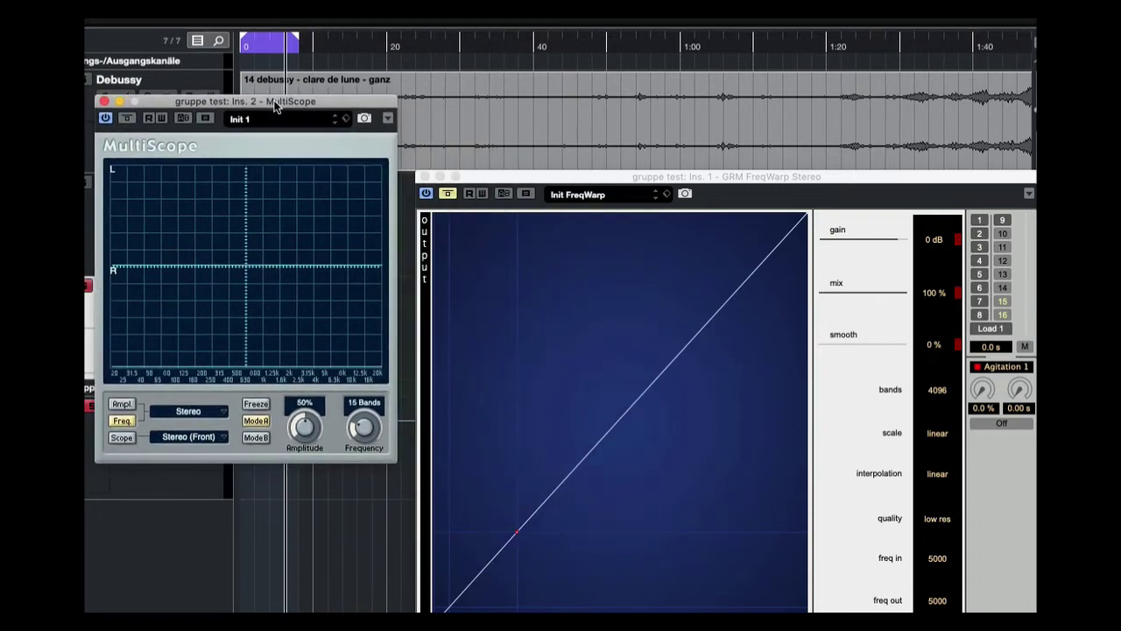
left_click_drag(626, 179, 590, 92)
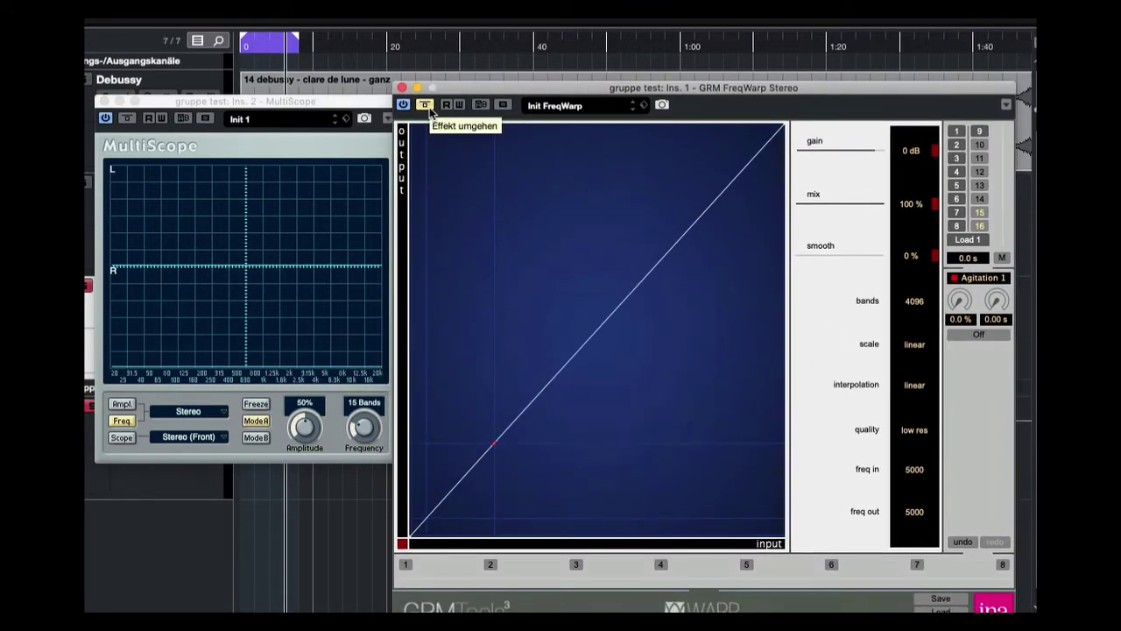
key("space")
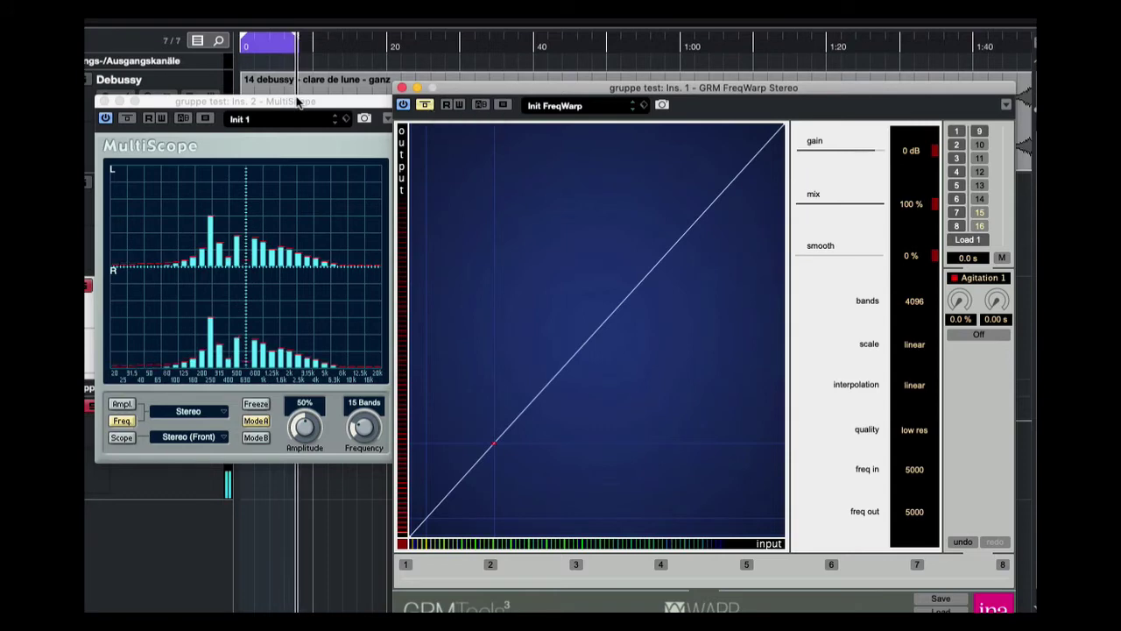
left_click_drag(300, 98, 290, 98)
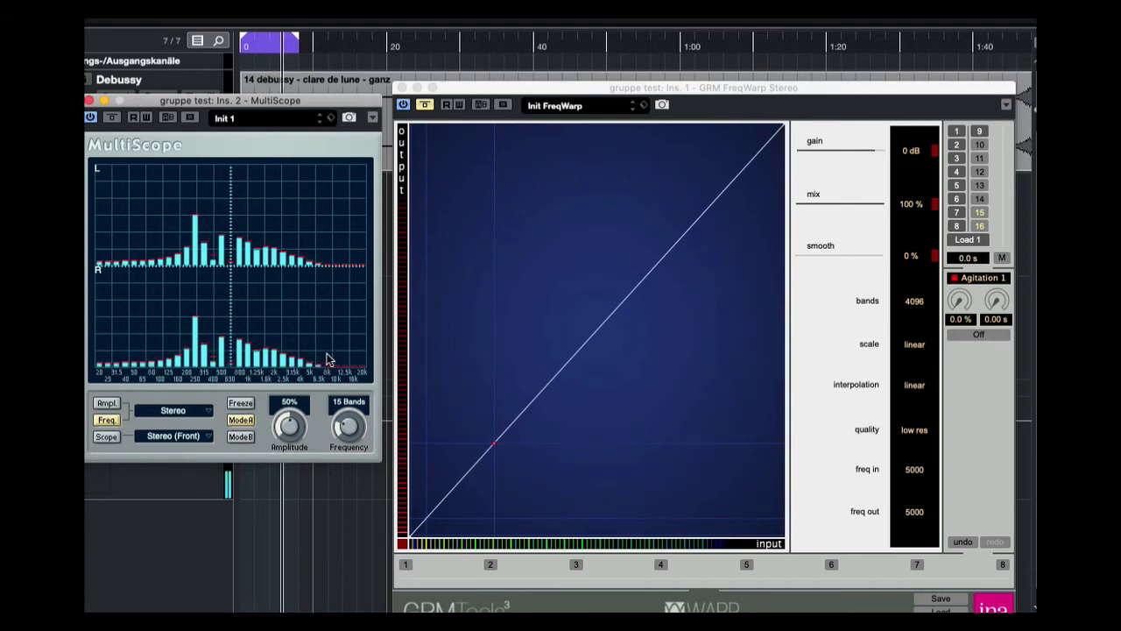
key("space")
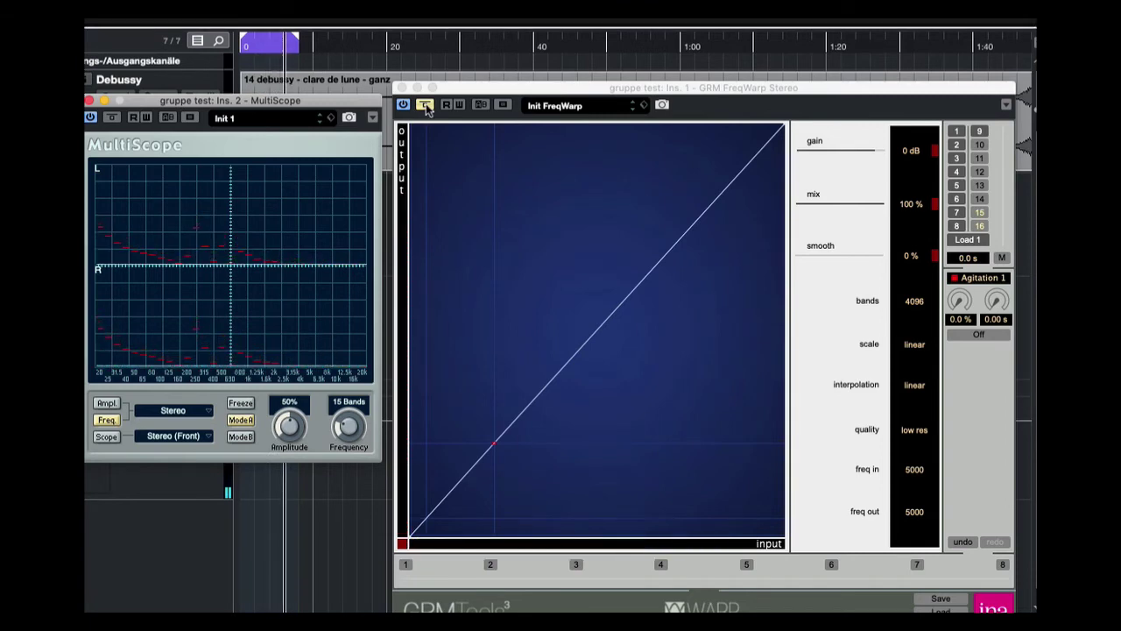
left_click(428, 110)
left_click_drag(505, 88, 504, 79)
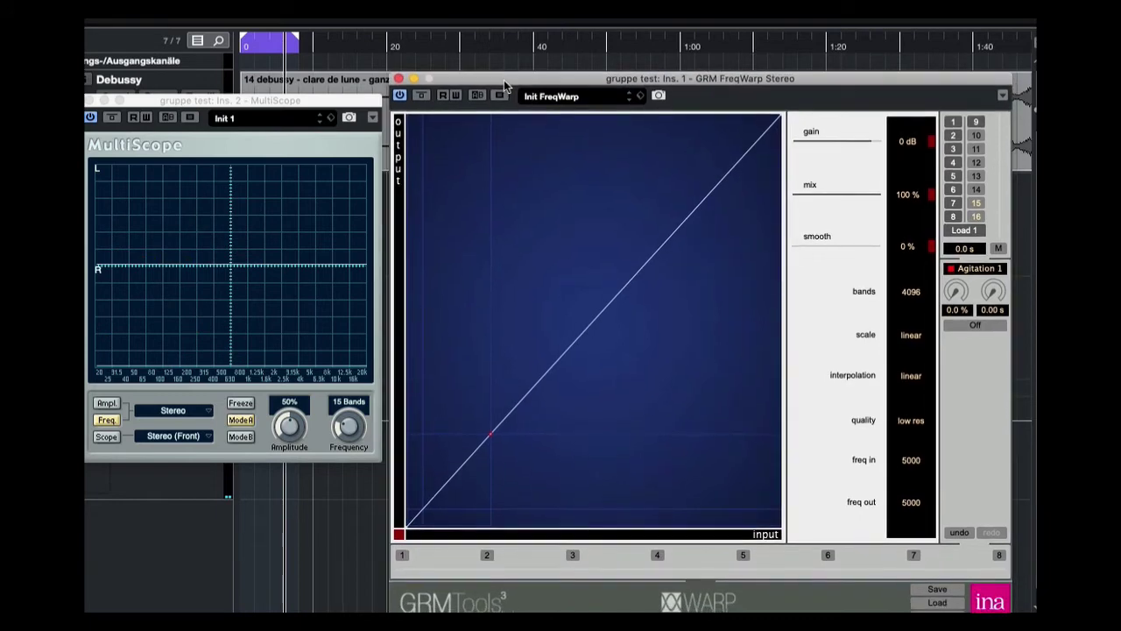
key("space")
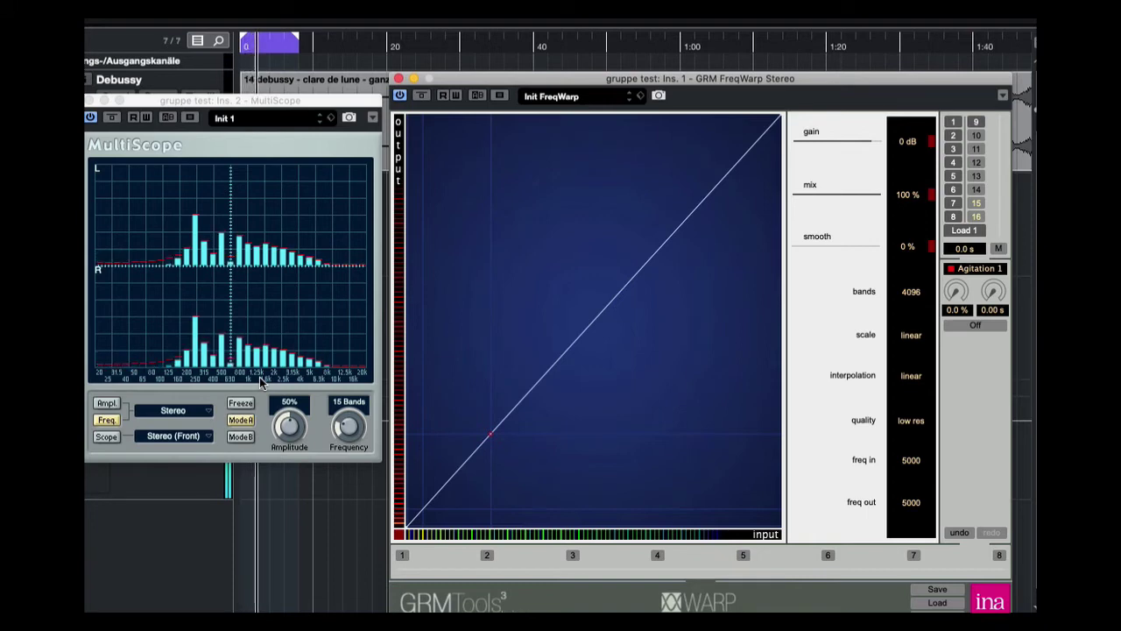
key("space")
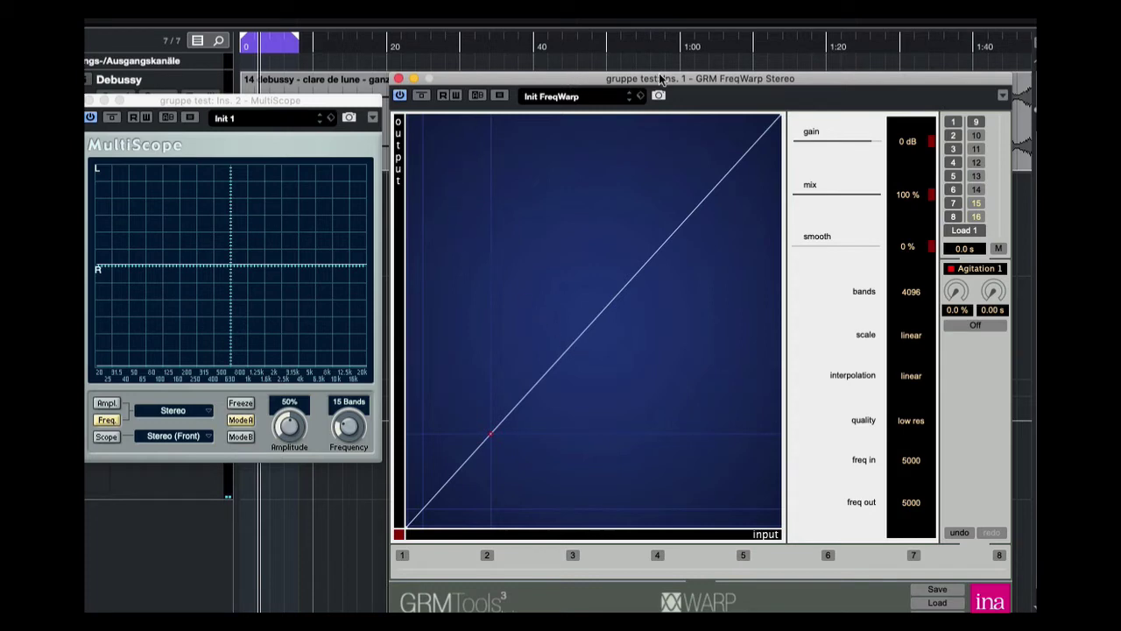
- Inspect the warp line's endpoints and 5000 breakpoint, then add a breakpoint at freq in 1145, out 902
left_click_drag(658, 78, 652, 54)
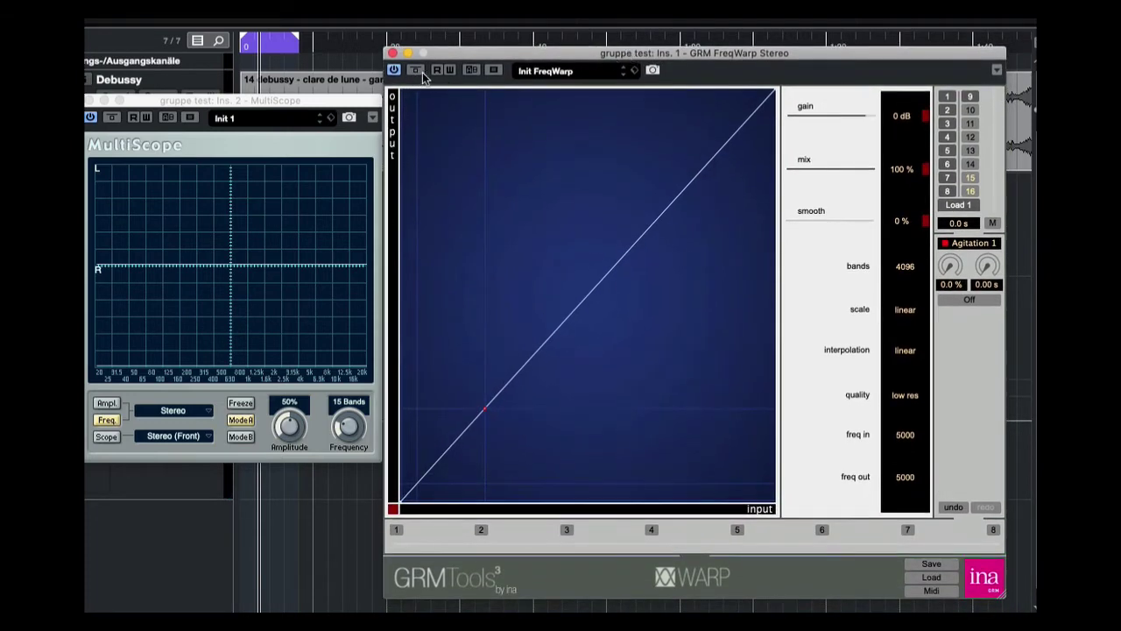
left_click(402, 498)
left_click(774, 91)
left_click(406, 499)
left_click(485, 410)
left_click(419, 485)
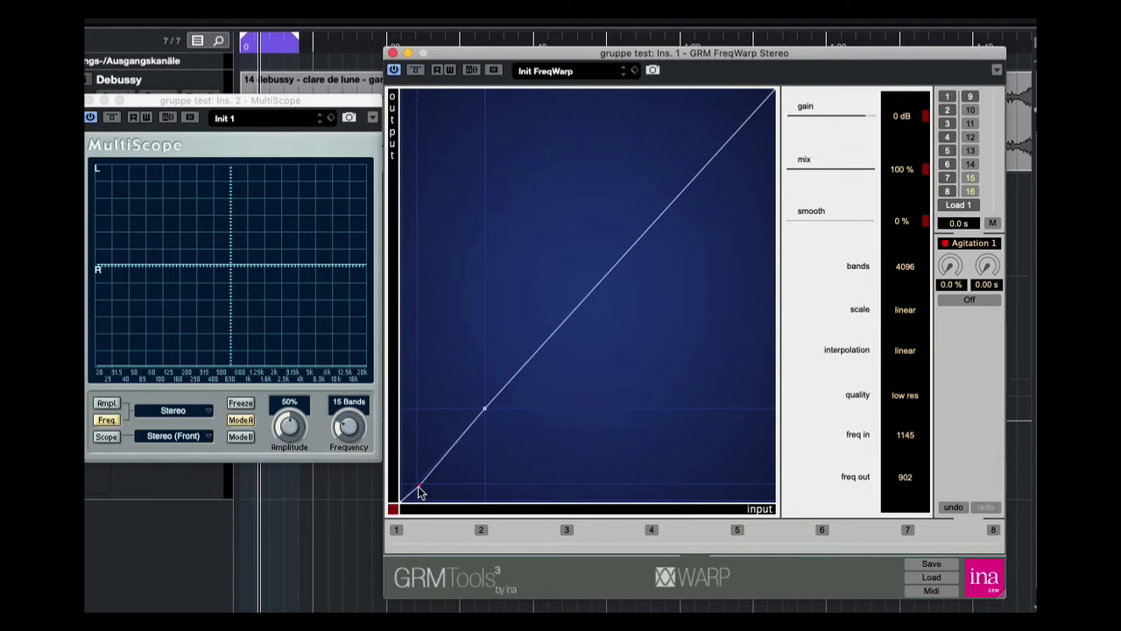
- Enter 1000 for both the breakpoint's freq in and freq out values
double_click(908, 436)
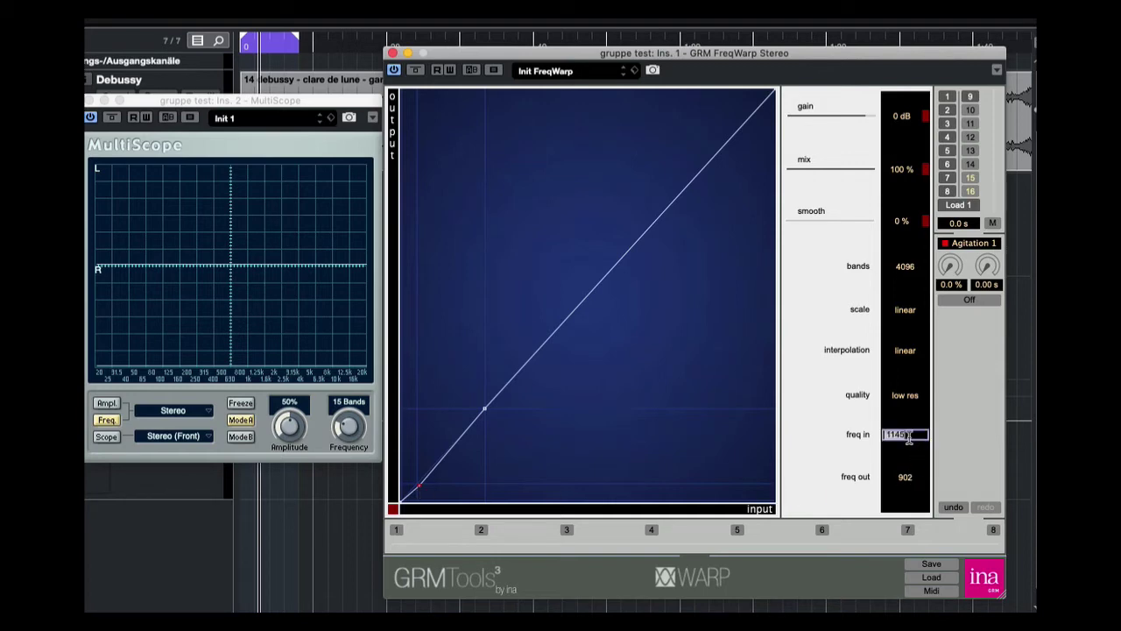
type("1000")
key("Return")
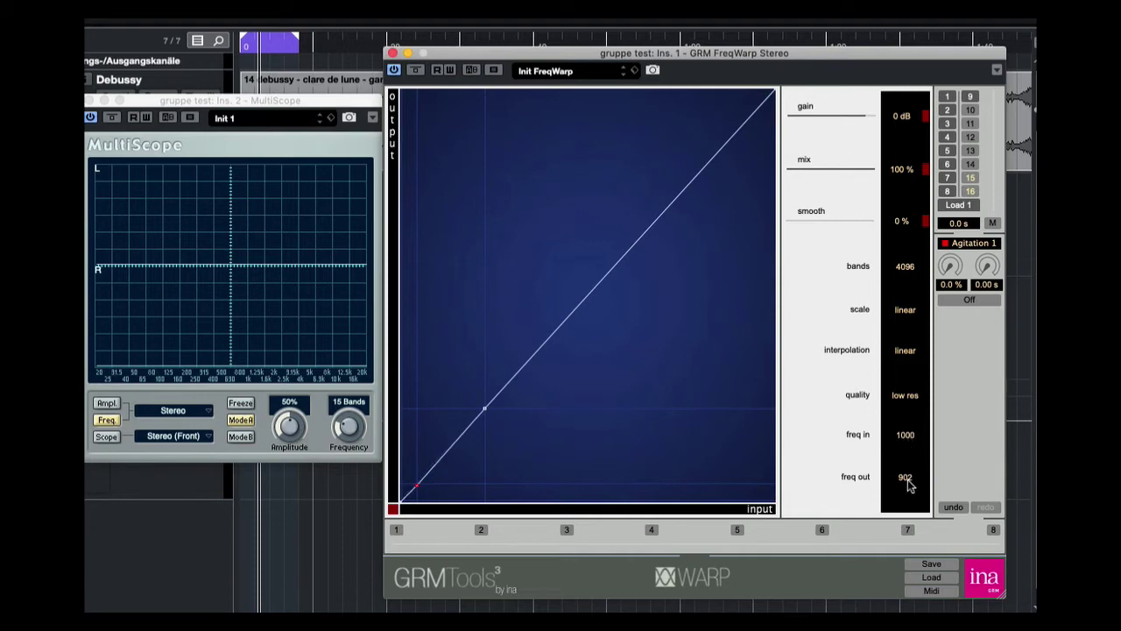
double_click(904, 476)
type("1000")
key("Return")
key("space")
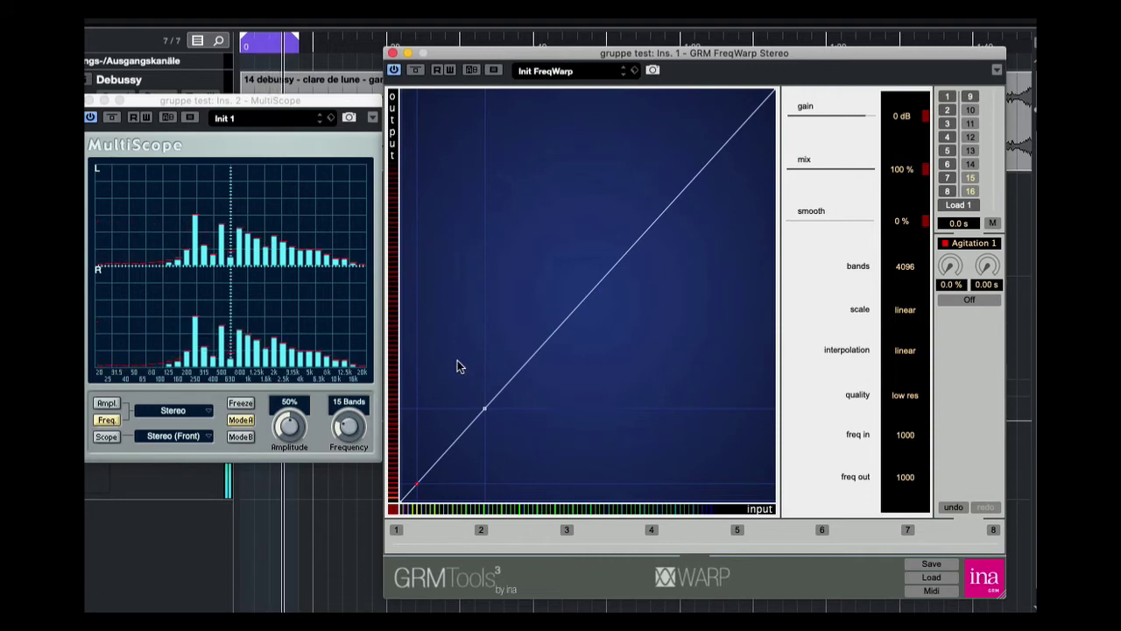
key("space")
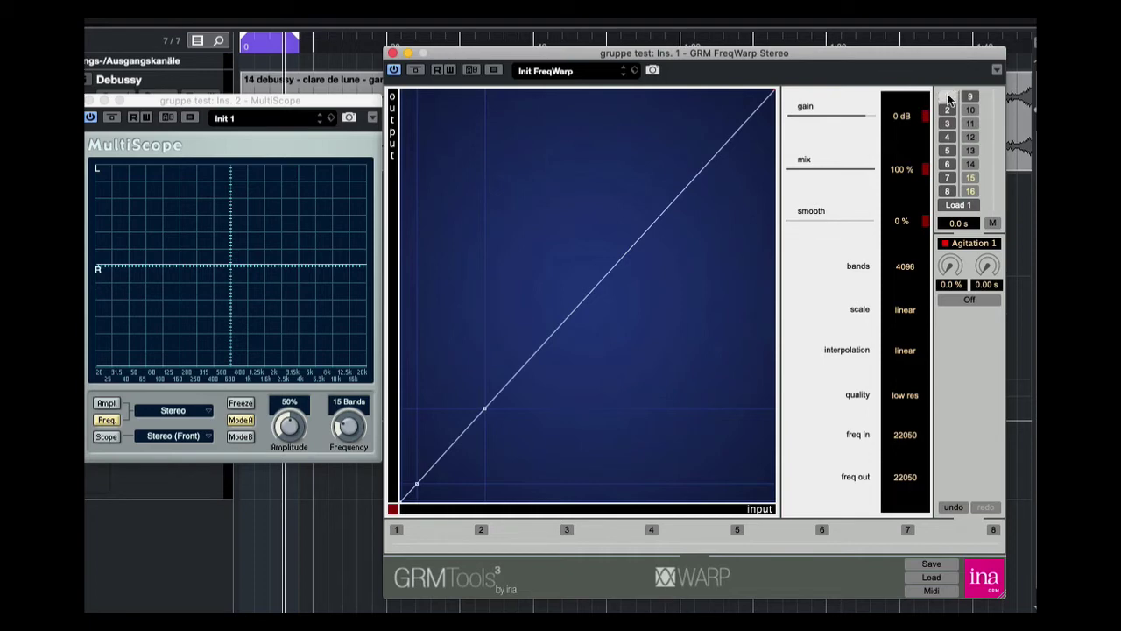
- Start playback and compare warp presets 1, 2 and 3, ending at freq in 21602, out 20382
left_click(947, 98)
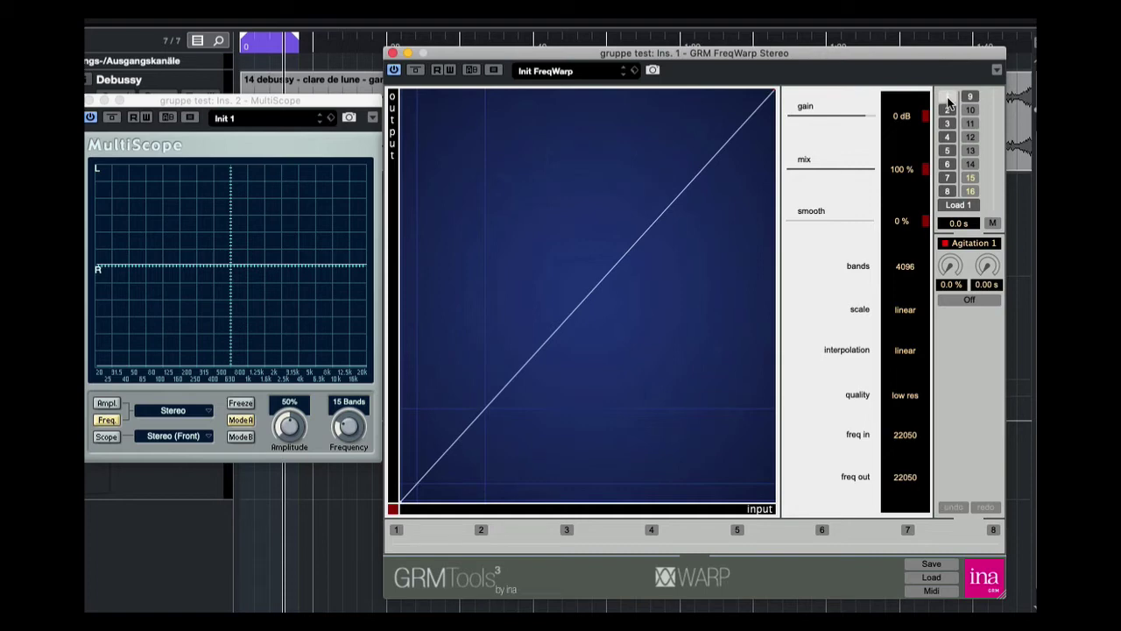
left_click(946, 110)
key("space")
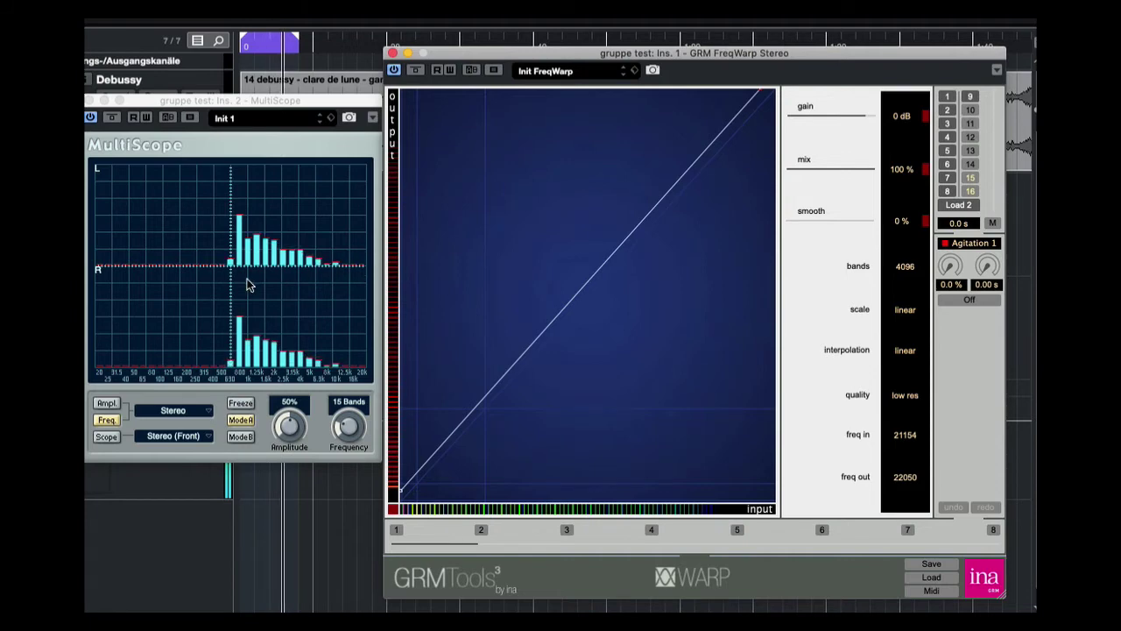
left_click(947, 97)
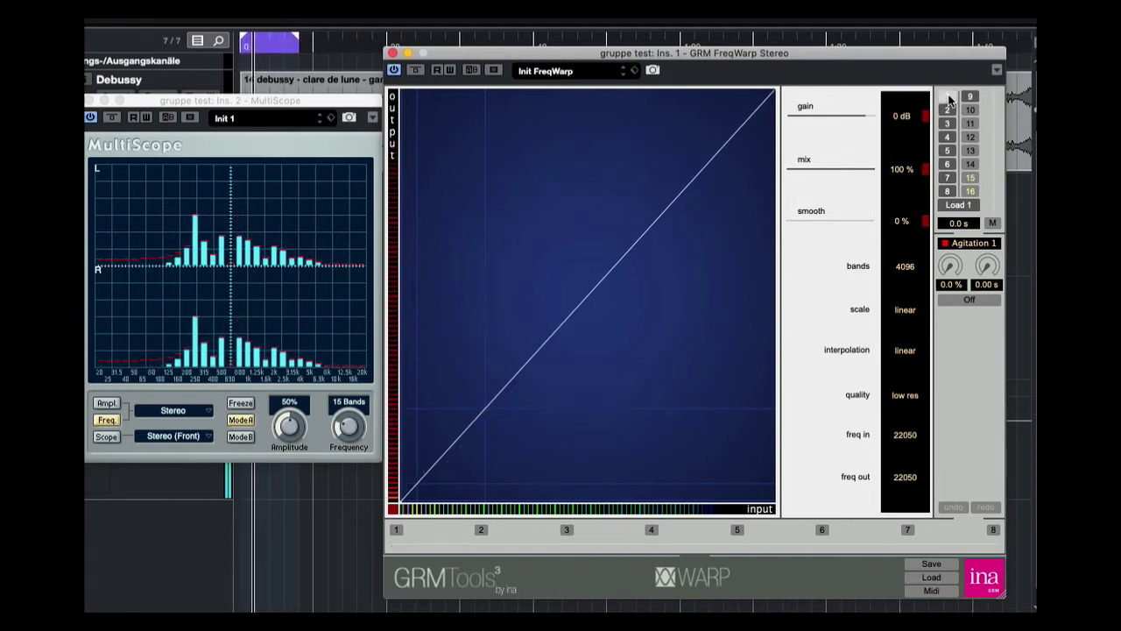
left_click(948, 110)
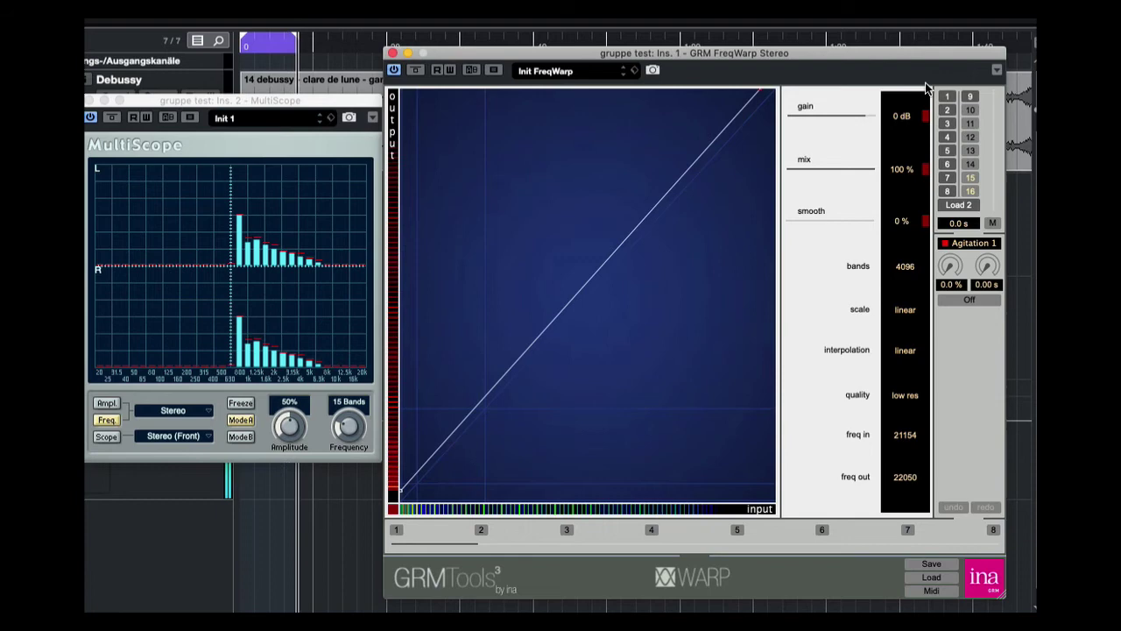
left_click(947, 125)
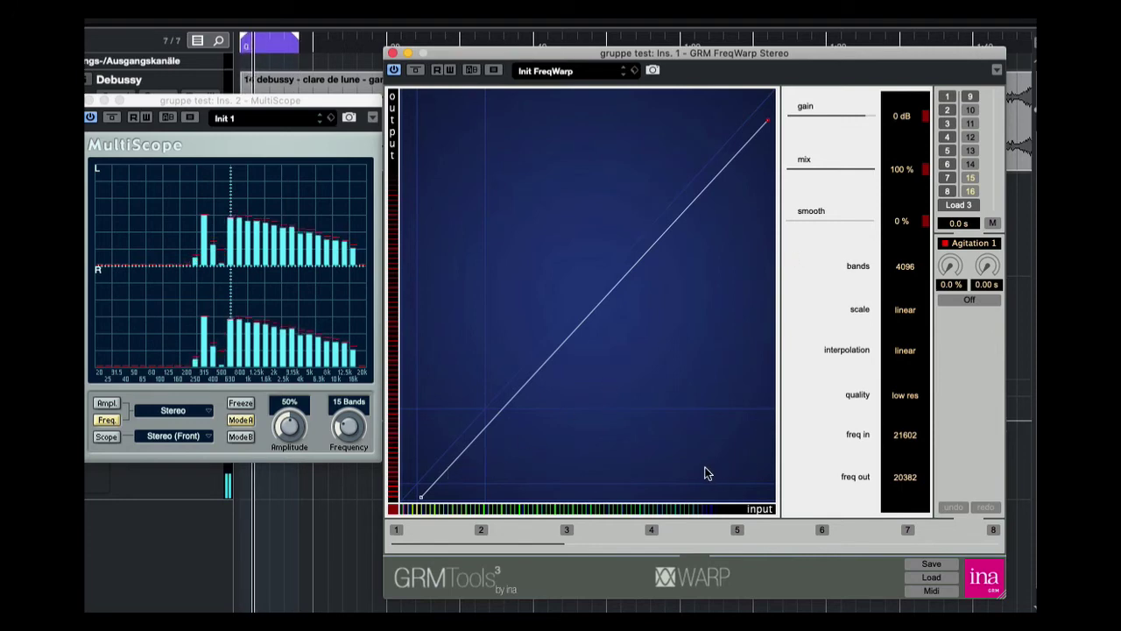
- Load warp preset 4 and check its flat line's endpoints, right end at freq in 19910, out 857
left_click(948, 138)
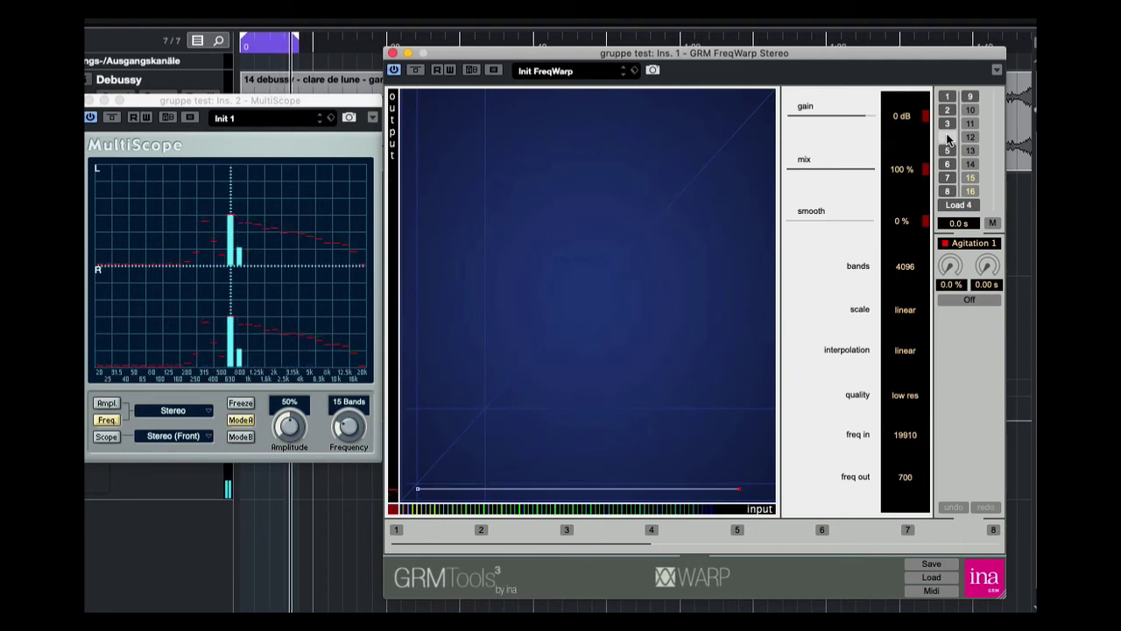
left_click(420, 491)
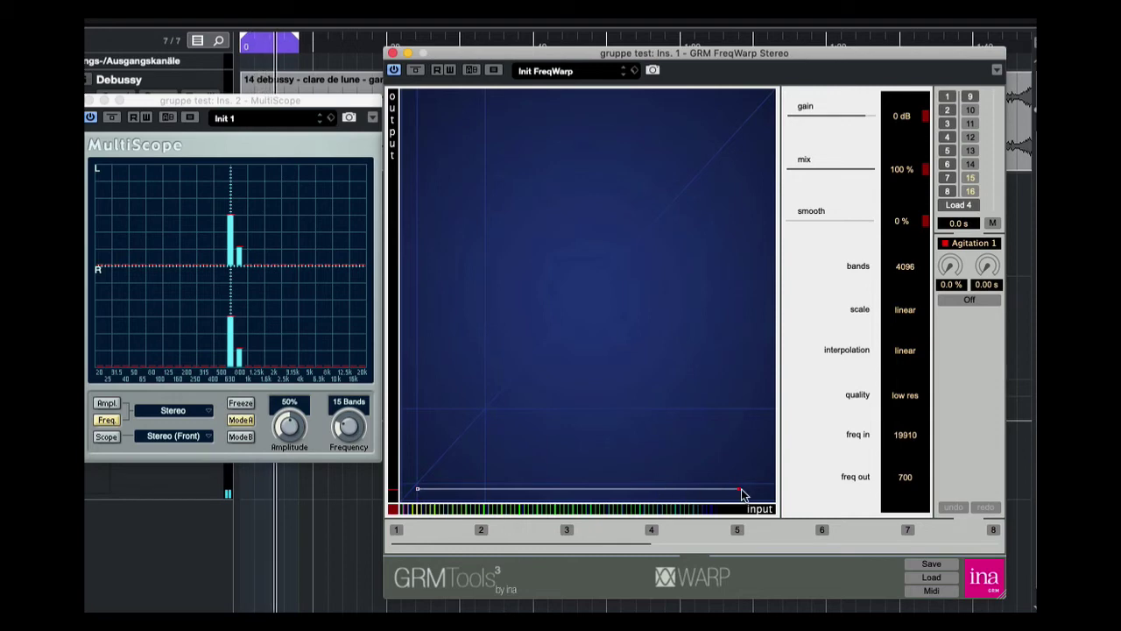
left_click(416, 489)
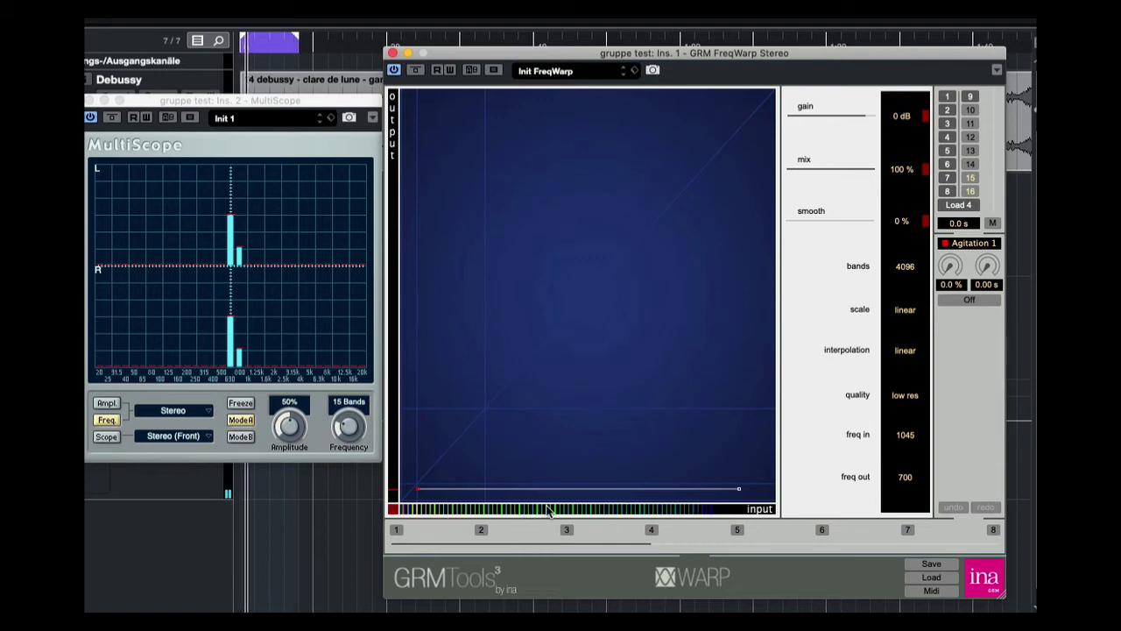
left_click(418, 489)
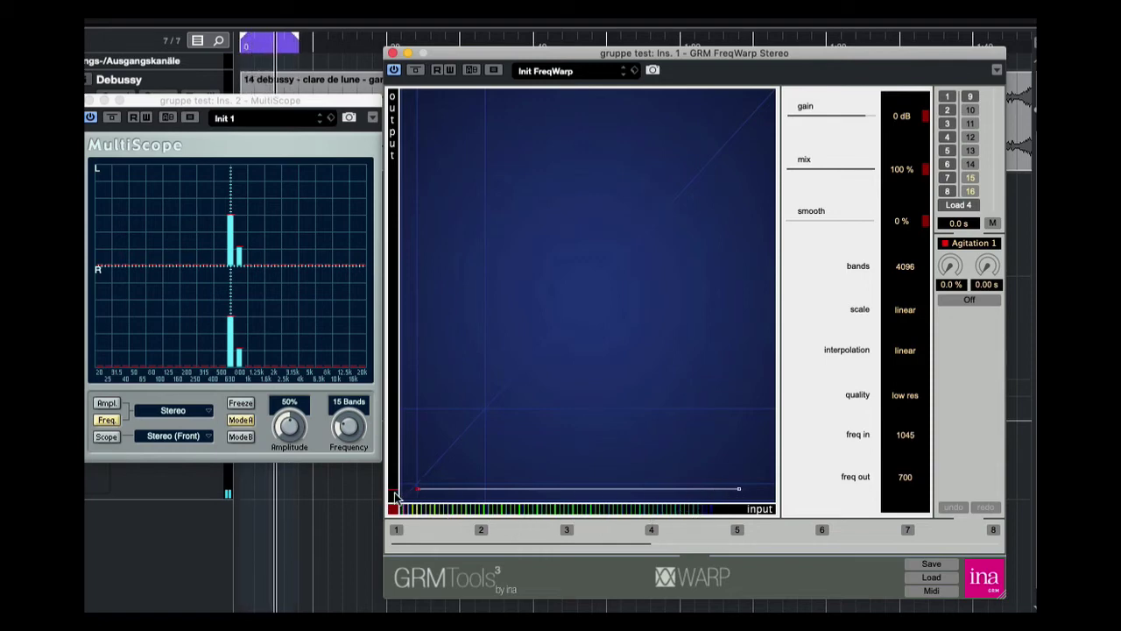
left_click(738, 488)
- Drag the right endpoint up and back down, leaving it at freq in 19561, freq out 271
left_click_drag(738, 490, 738, 488)
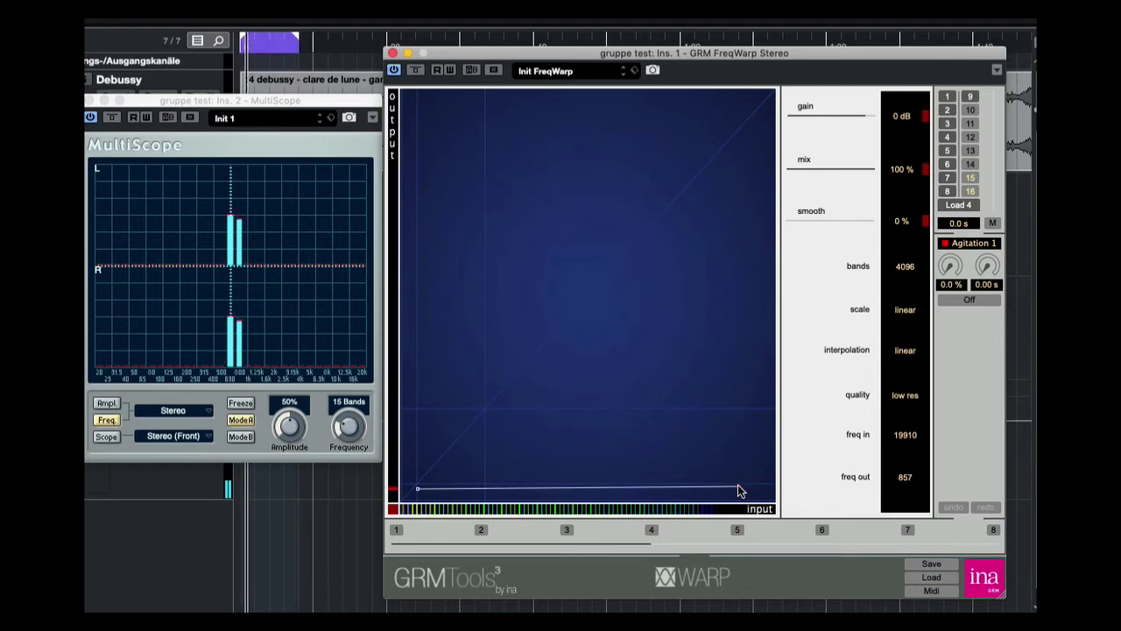
left_click_drag(739, 491, 738, 489)
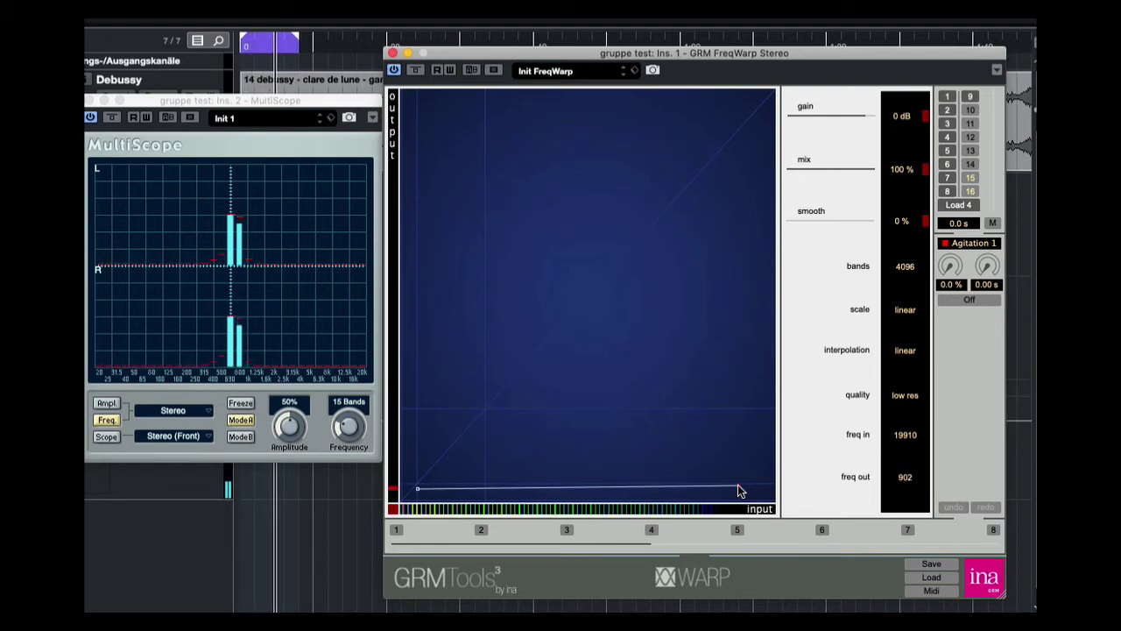
left_click_drag(738, 484, 738, 448)
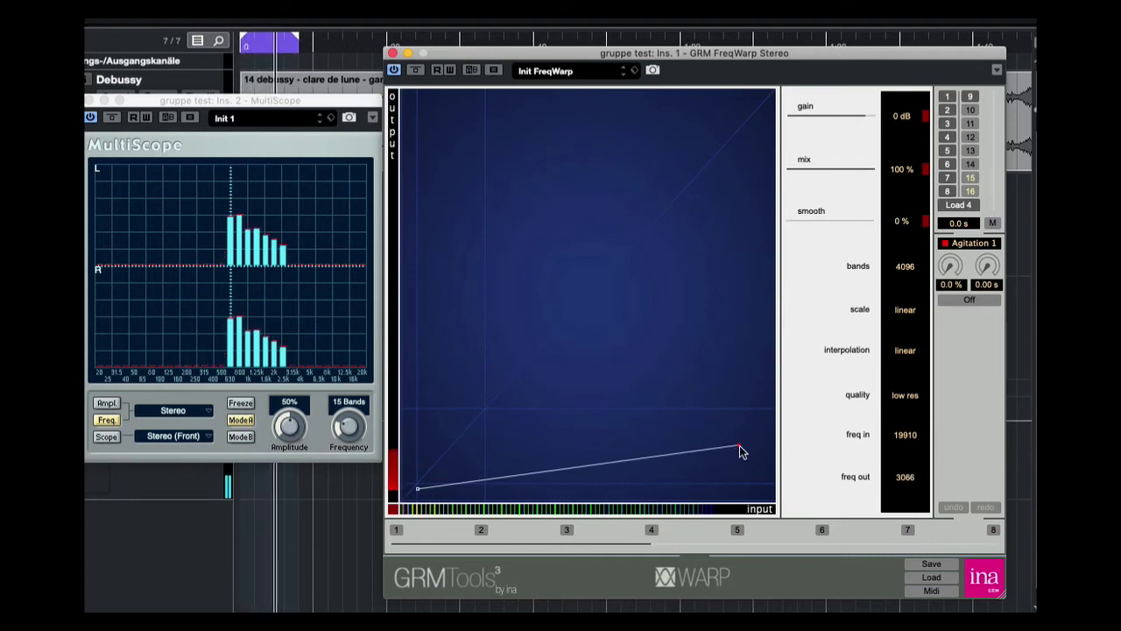
left_click_drag(740, 450, 729, 495)
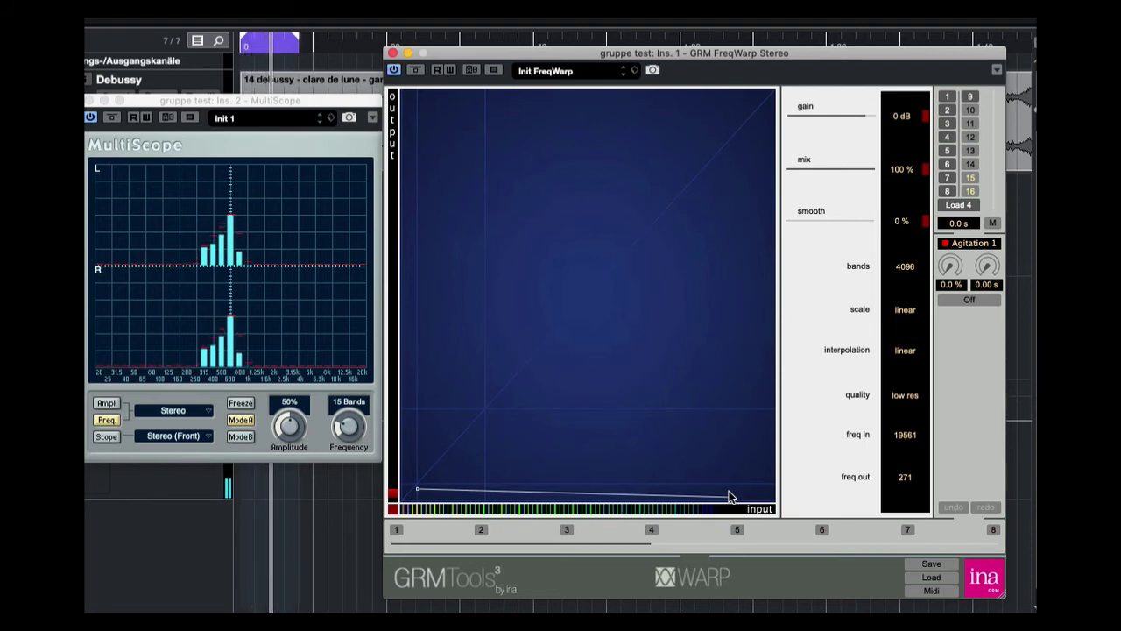
- Reload preset 1 and flip its warp line vertically so freq in 0 maps to out 22050
left_click(950, 98)
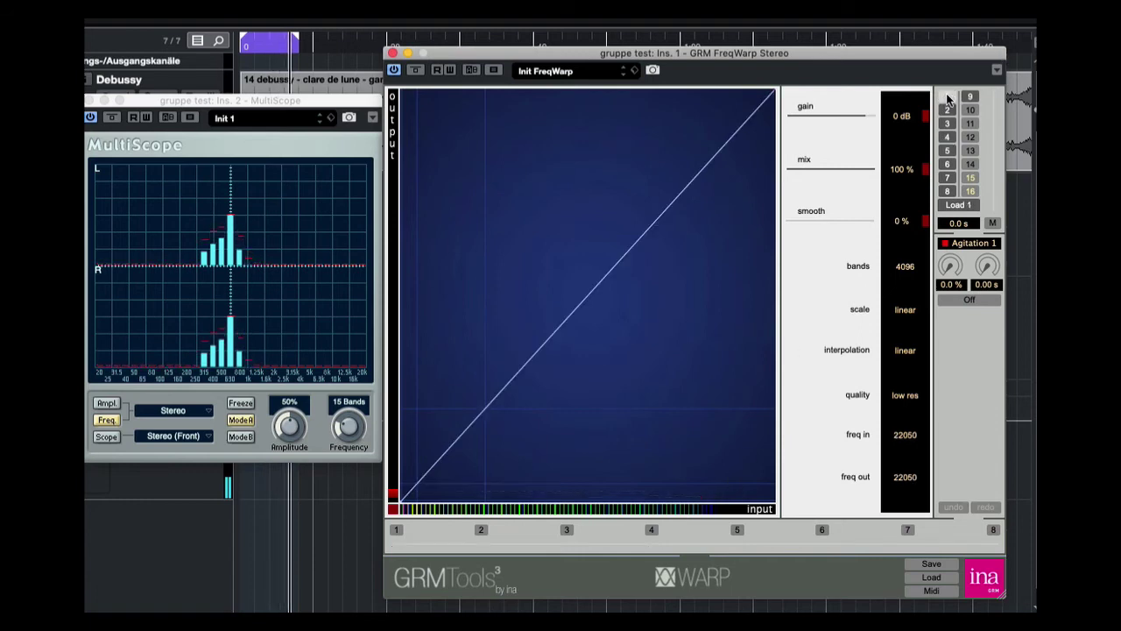
right_click(630, 321)
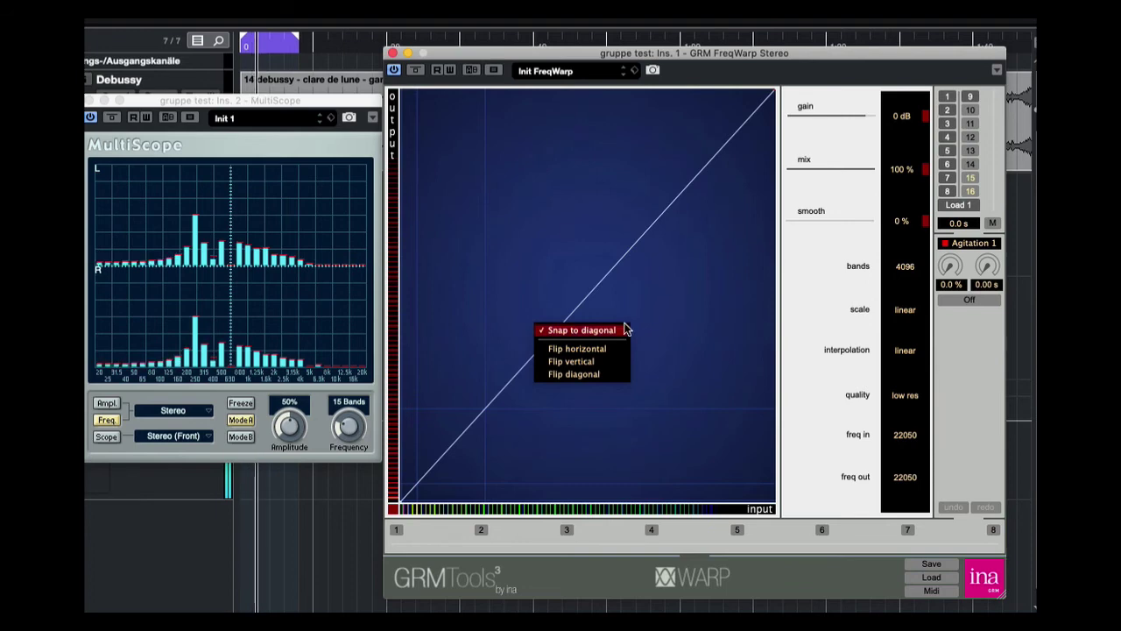
left_click(599, 361)
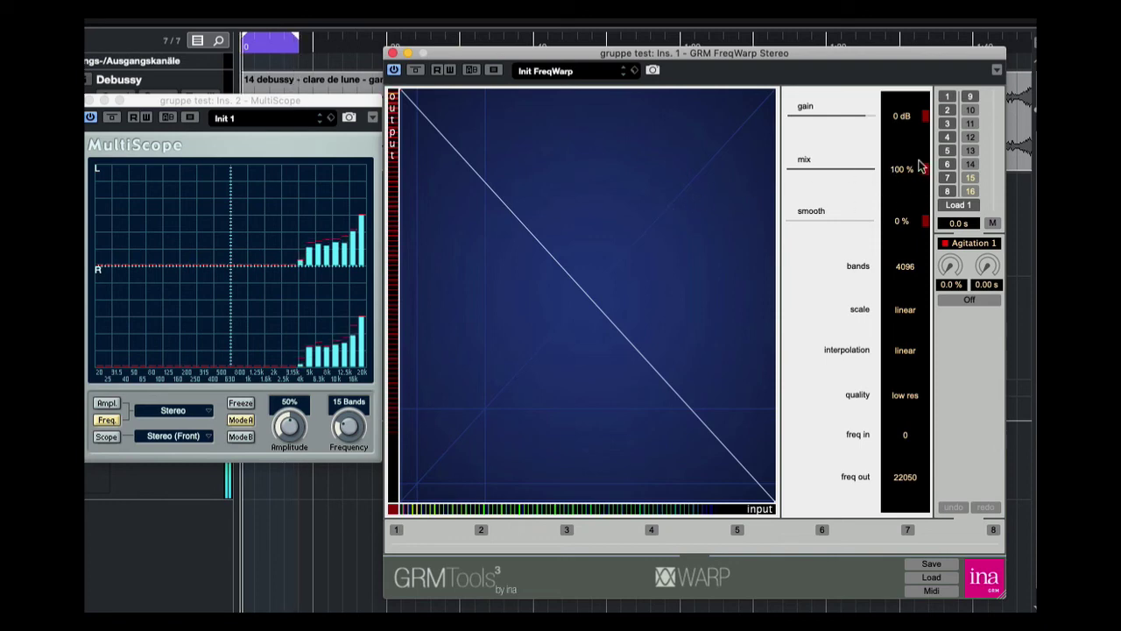
- Load warp preset 6 and select its falling line's bottom endpoint
left_click(949, 166)
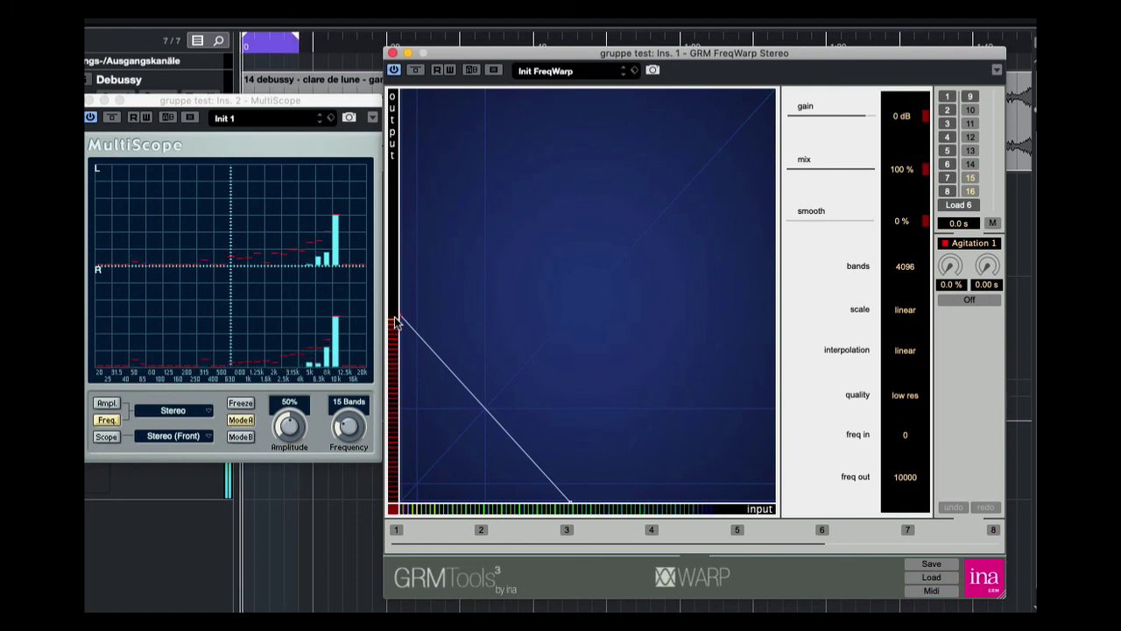
left_click(571, 506)
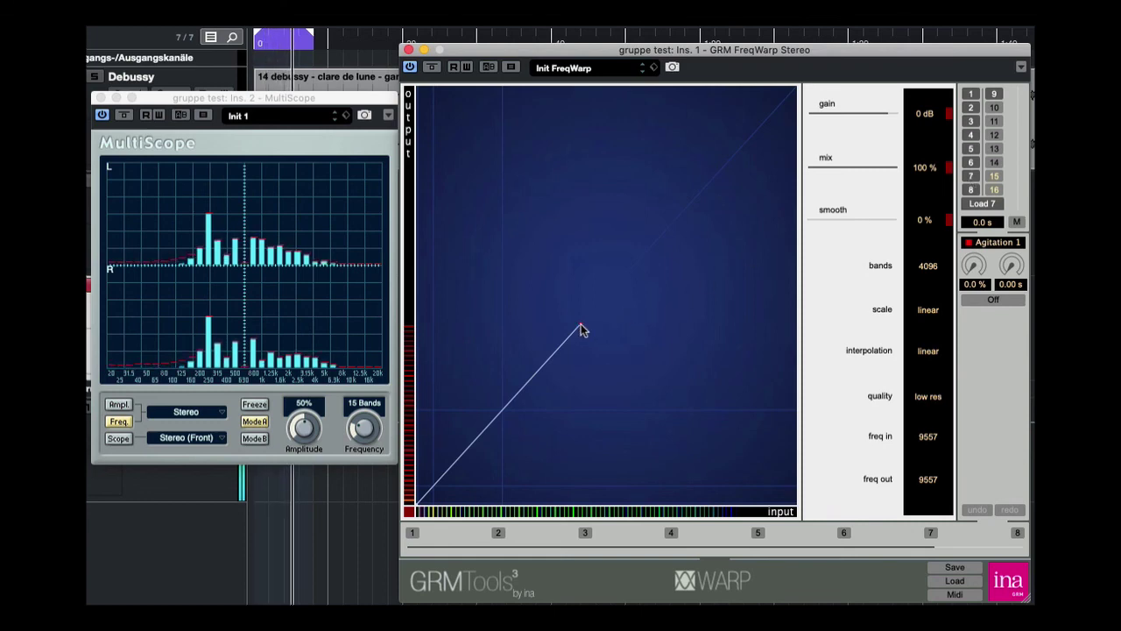
- Select the 0.0 s morph time field beside M for editing
left_click(981, 224)
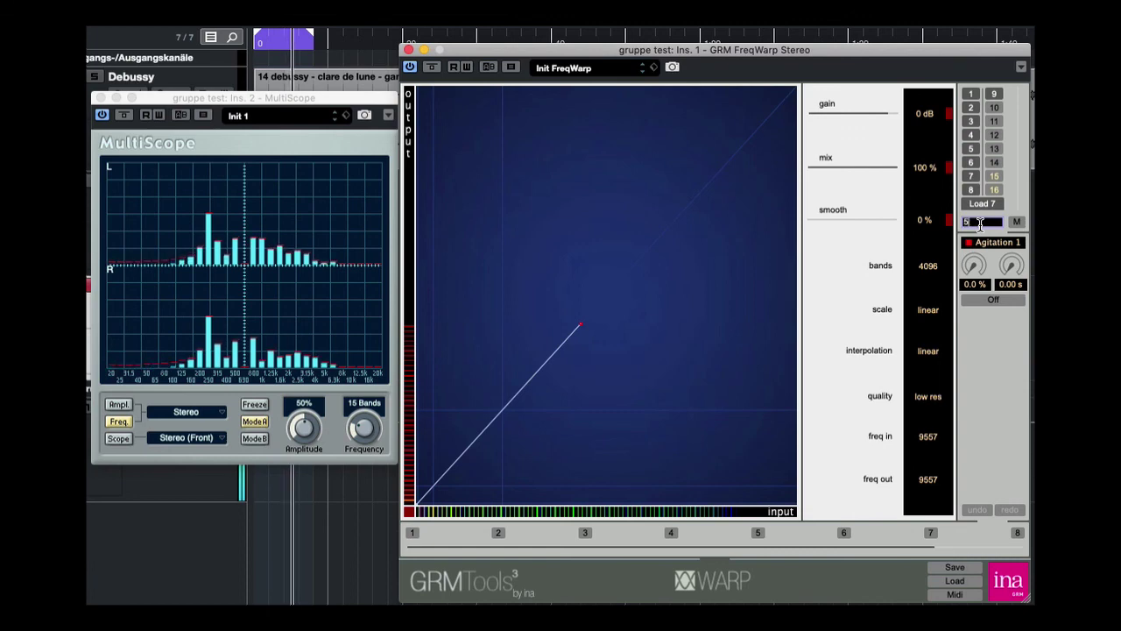